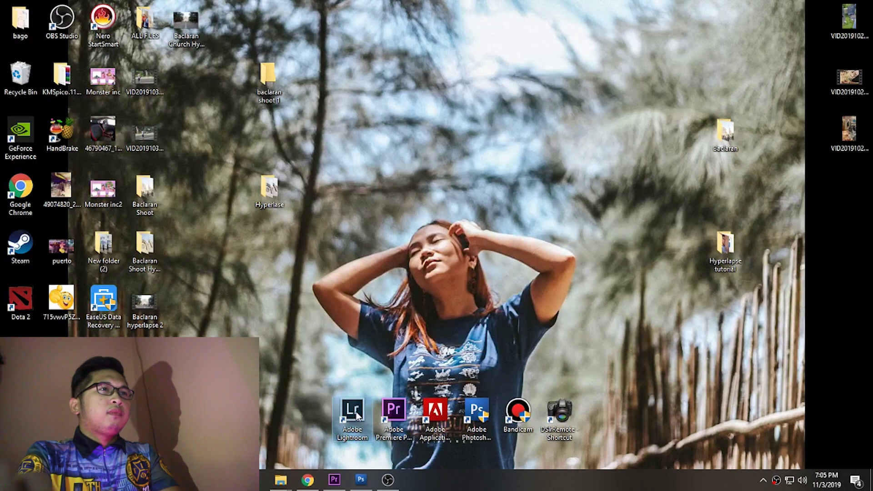
Step: Launch Lightroom 6 and start an import from the Baclaran Shoot folder on the desktop
double_click(356, 411)
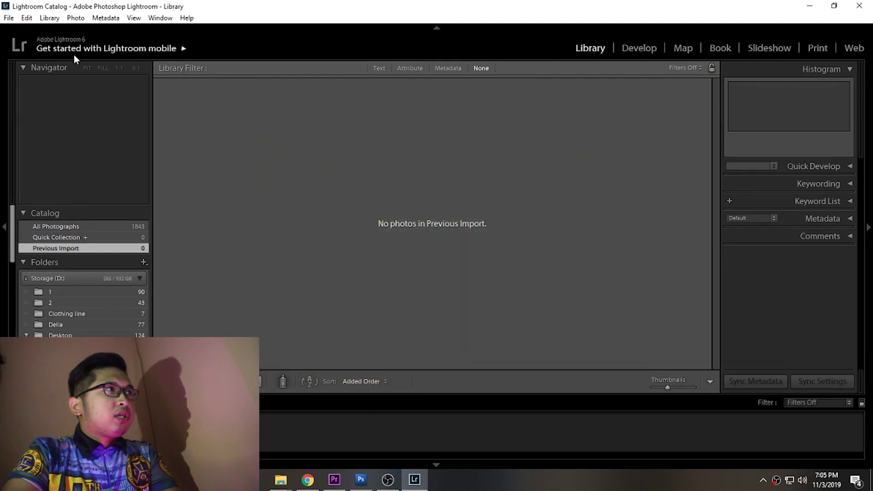
left_click(9, 18)
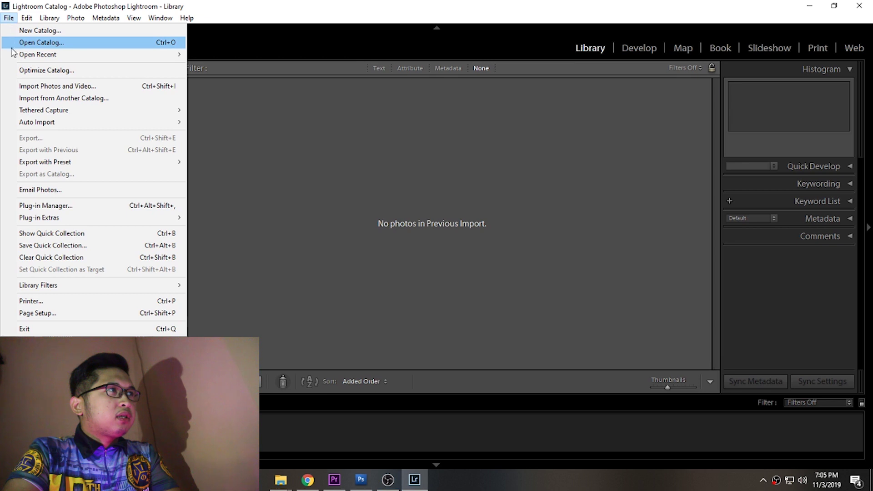
left_click(48, 86)
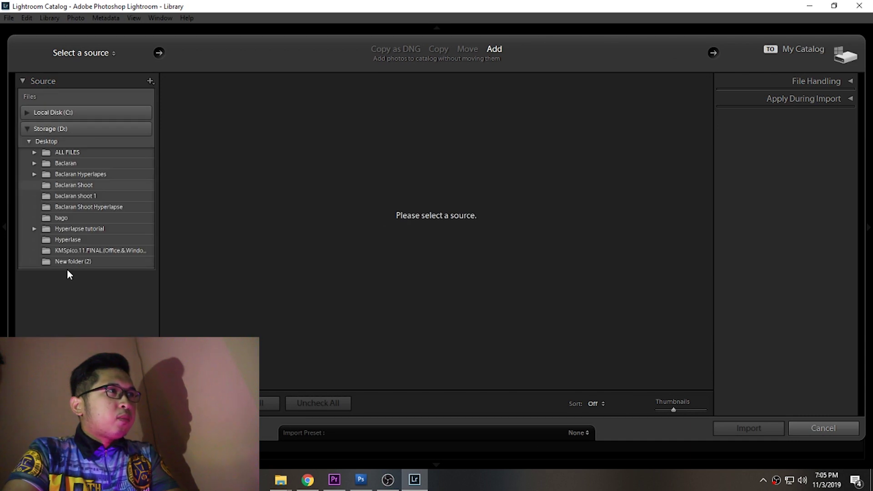
left_click(76, 186)
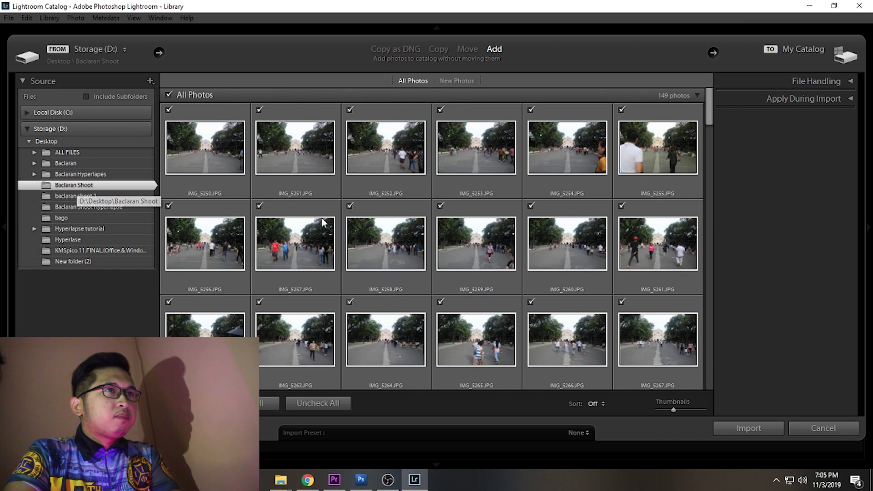
Step: Review the folder's photos and import all 149 into the catalog
scroll(500, 225, "down", 4)
scroll(501, 225, "down", 4)
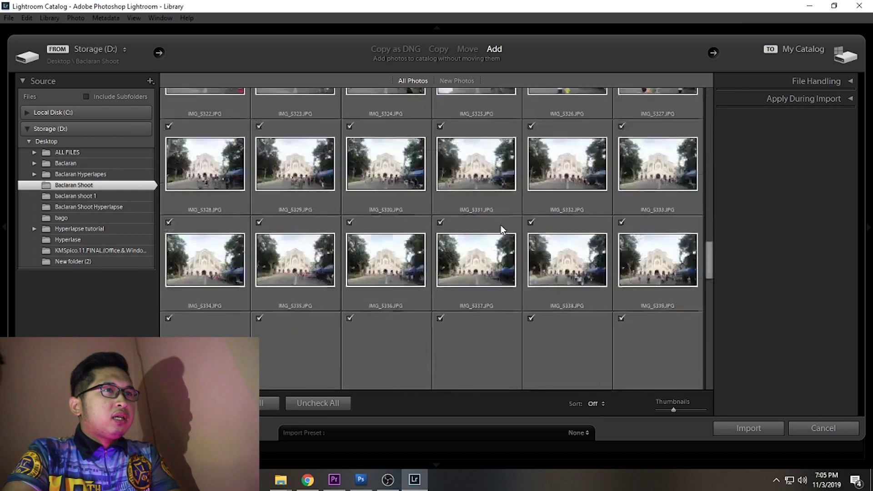
scroll(500, 225, "down", 4)
scroll(500, 225, "down", 4)
scroll(501, 225, "up", 10)
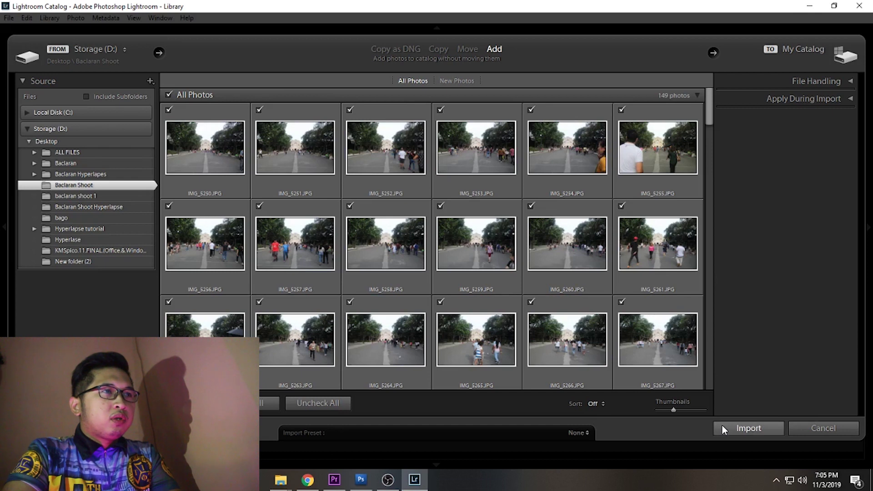
scroll(452, 306, "down", 5)
scroll(384, 309, "down", 5)
scroll(384, 309, "down", 5)
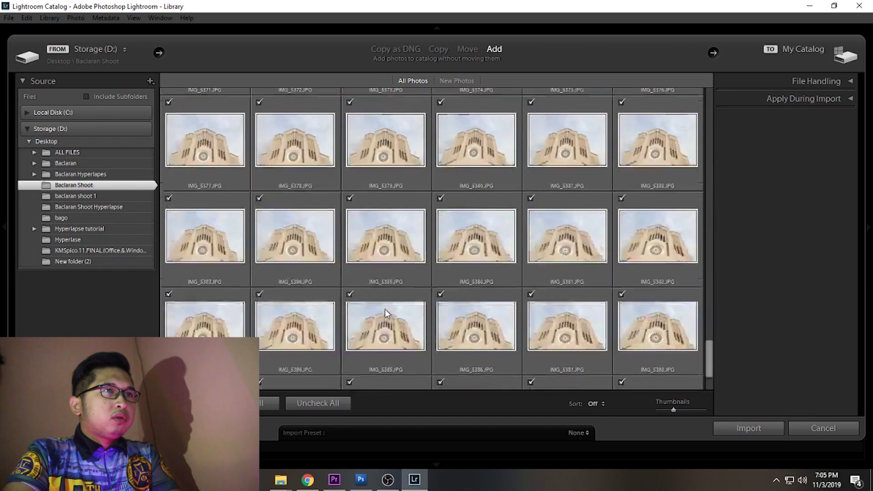
scroll(384, 310, "down", 3)
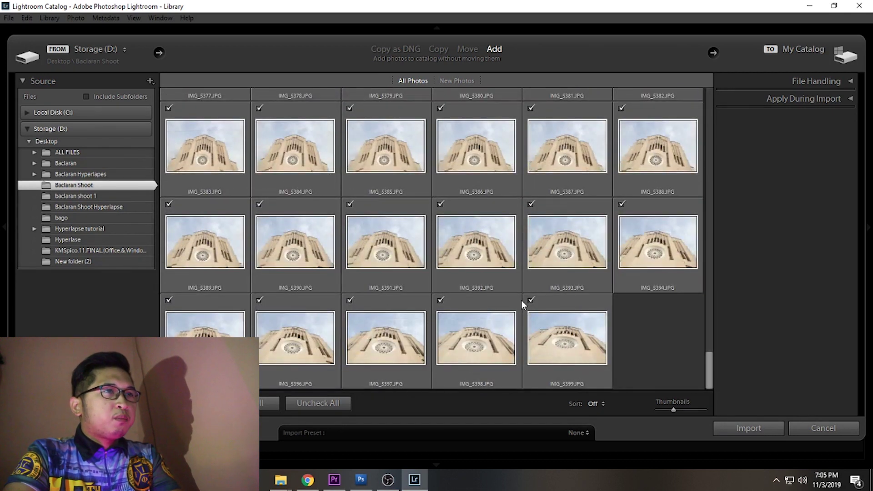
scroll(636, 344, "up", 5)
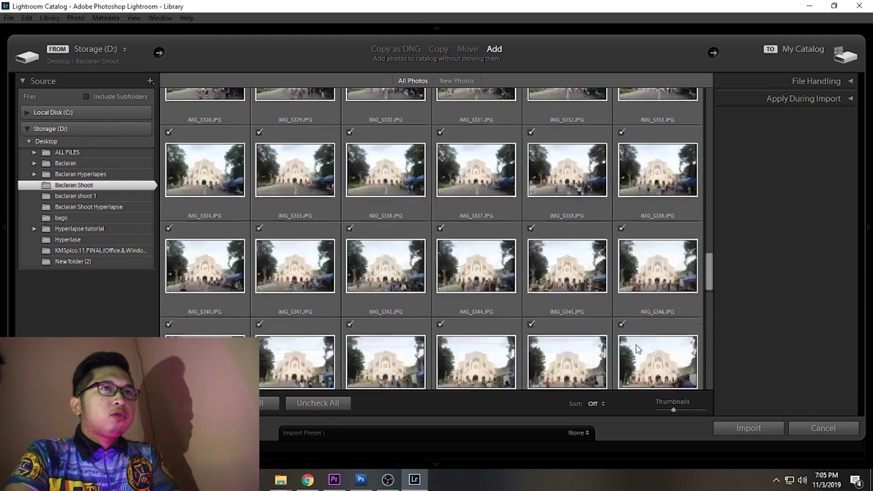
scroll(635, 344, "up", 5)
scroll(635, 345, "up", 3)
scroll(636, 344, "up", 4)
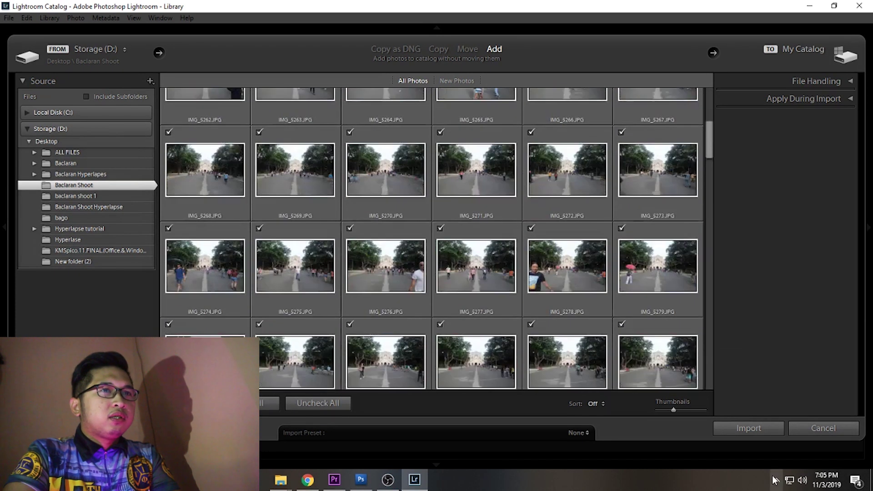
left_click(742, 430)
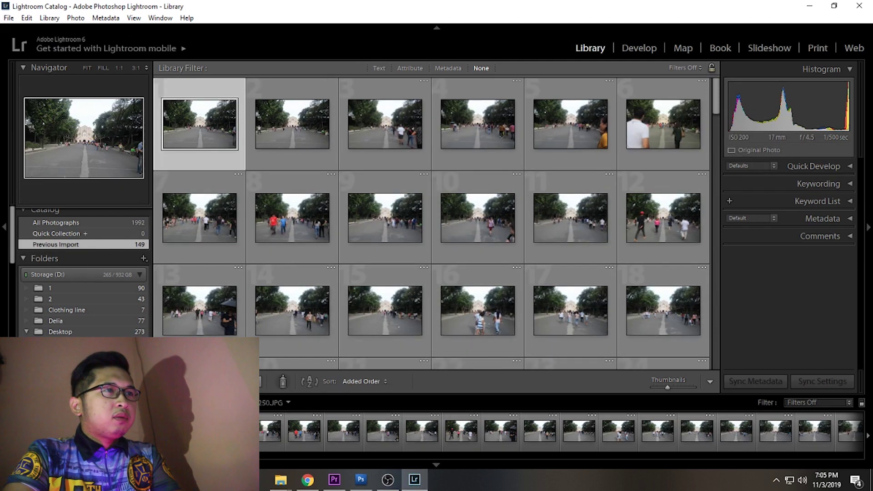
Step: Select all 149 imported photos with Ctrl+A and open the Export dialog for them
mouse_move(319, 455)
left_mouse_down()
mouse_move(850, 468)
mouse_move(359, 468)
left_mouse_up()
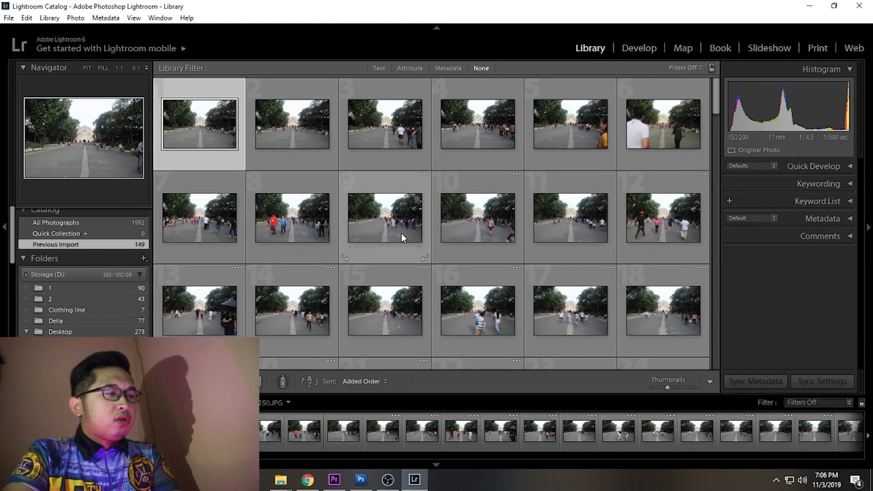
key("ctrl+a")
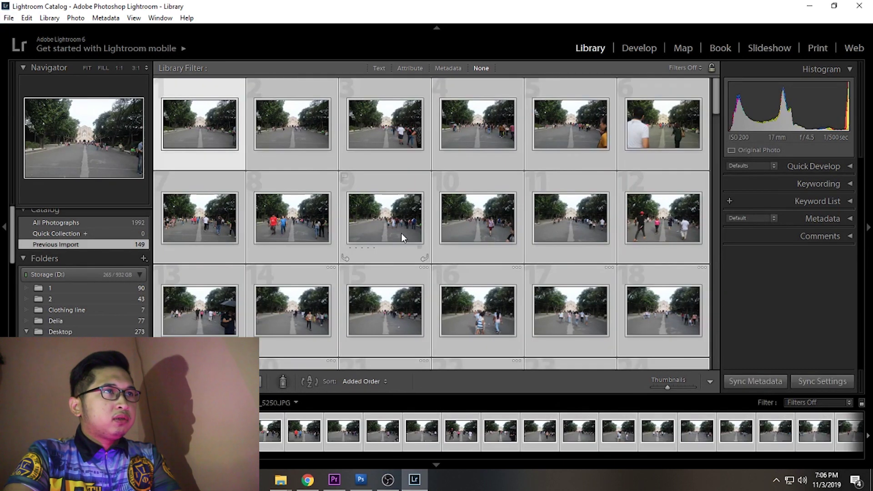
left_click(9, 19)
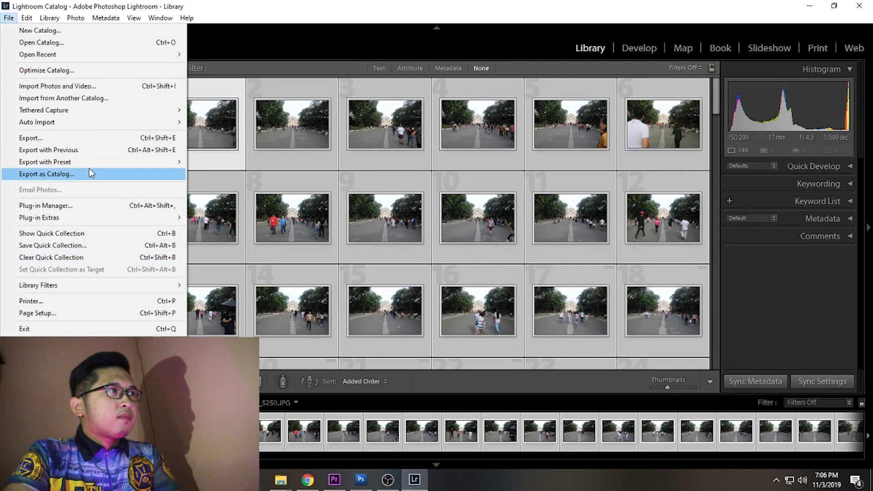
left_click(58, 142)
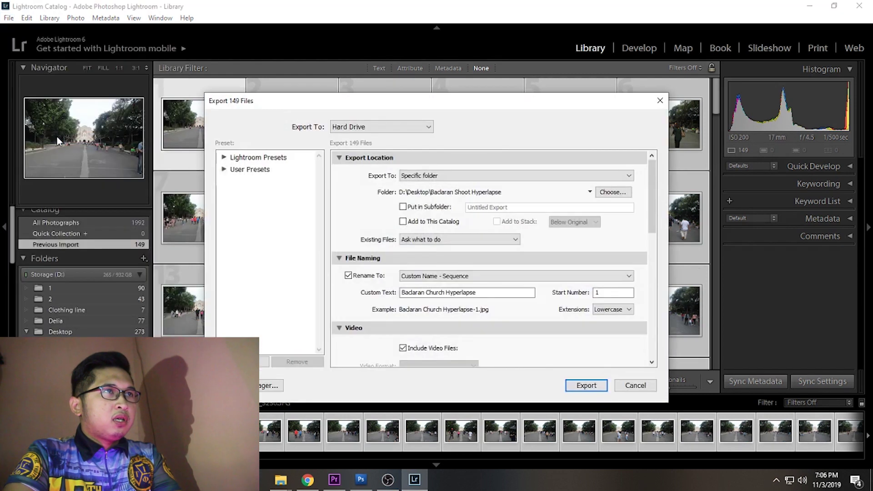
Step: Make a new Desktop folder 'Baclaran church sequence' and choose it as the export folder
left_click(617, 195)
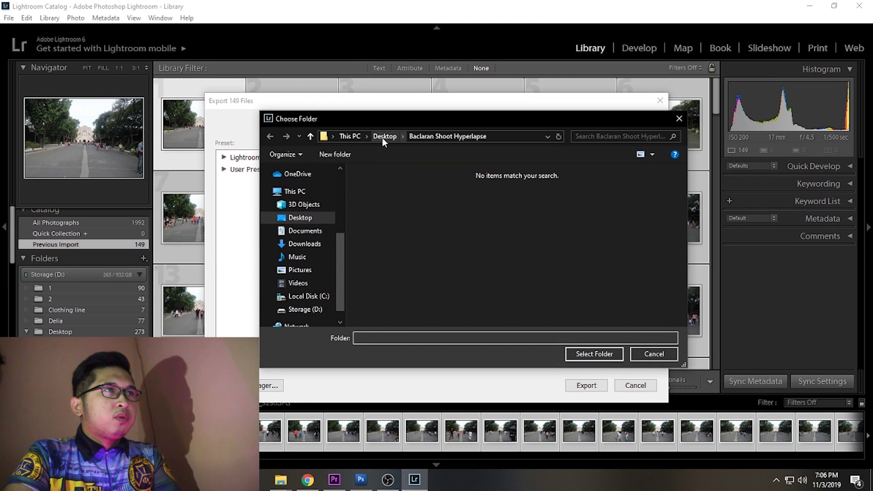
left_click(384, 137)
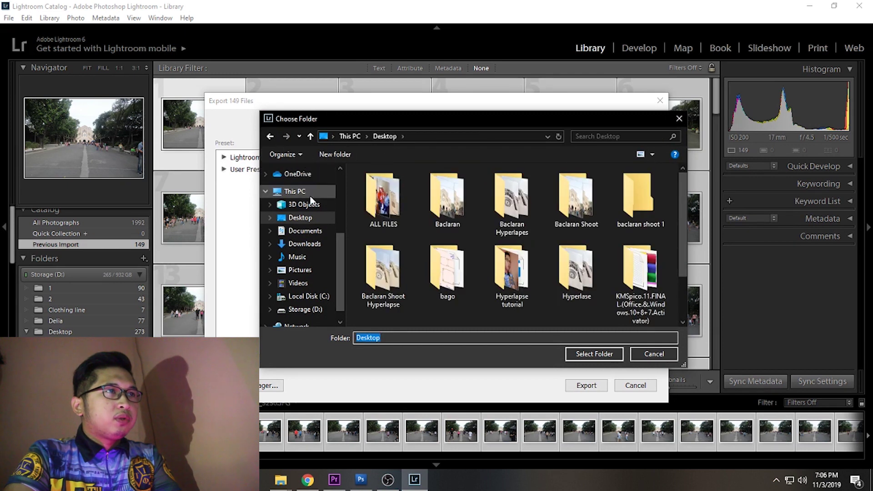
left_click(334, 154)
type("Baclaran church")
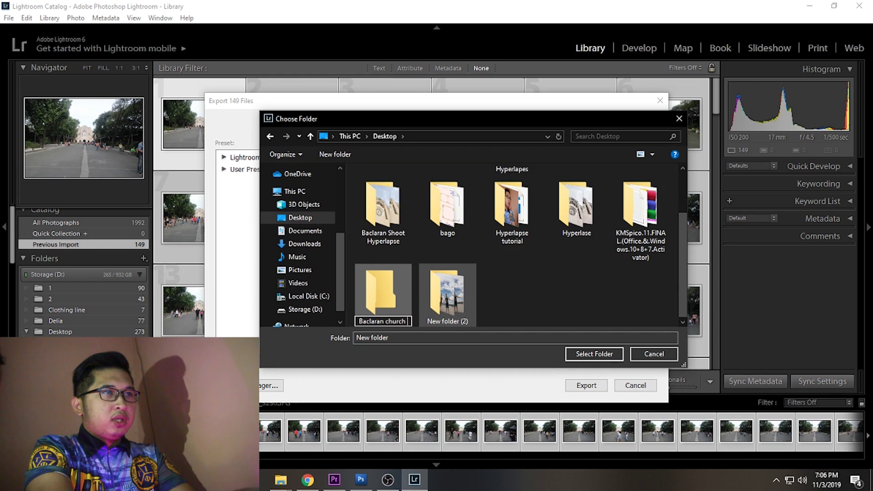
type("seq")
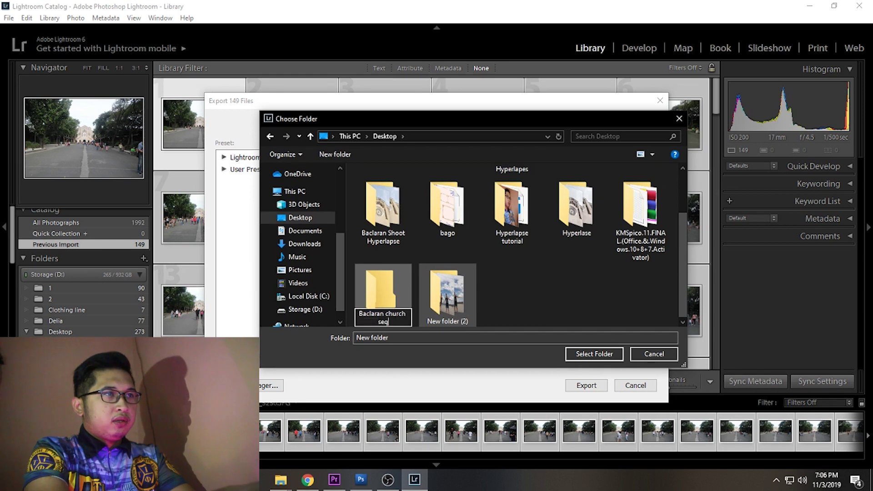
type("uence")
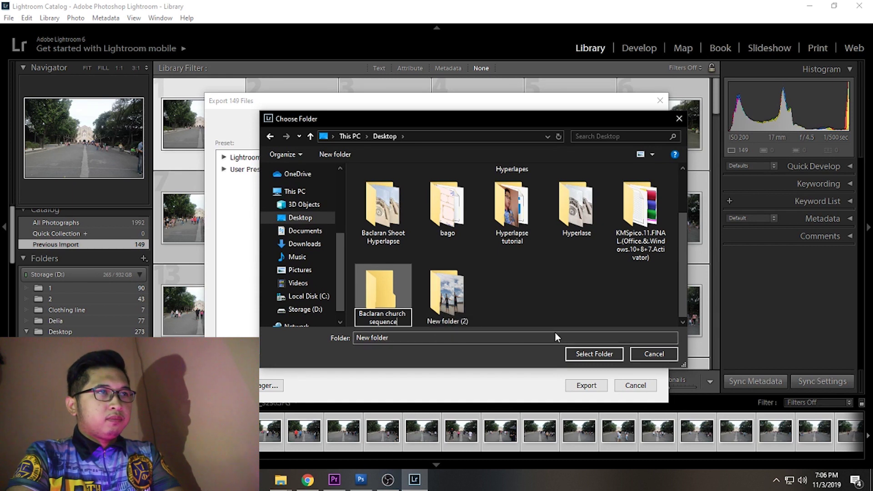
left_click(590, 355)
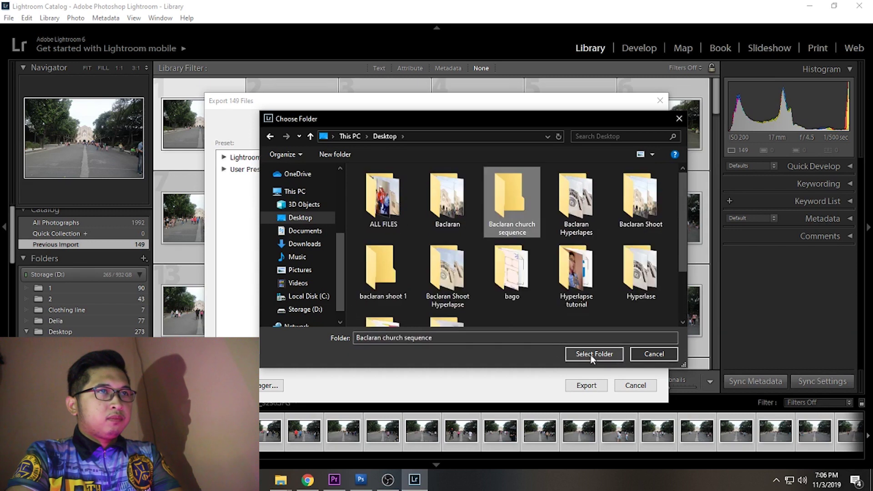
double_click(520, 218)
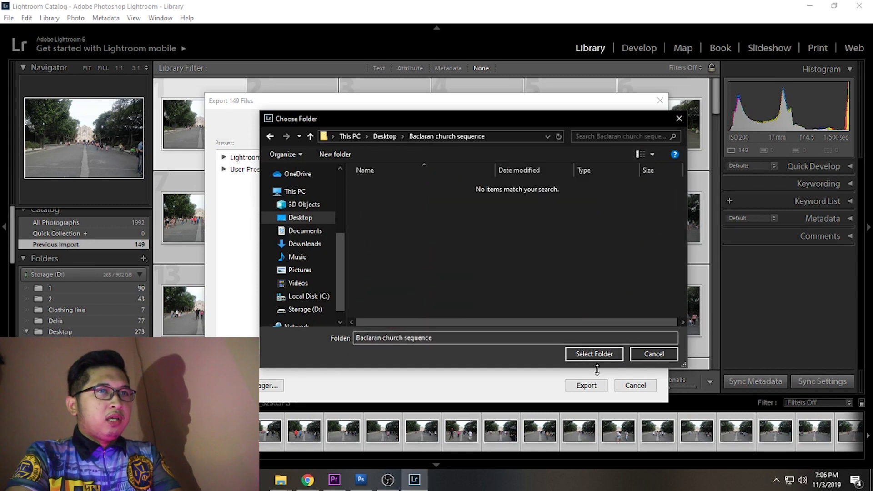
left_click(591, 356)
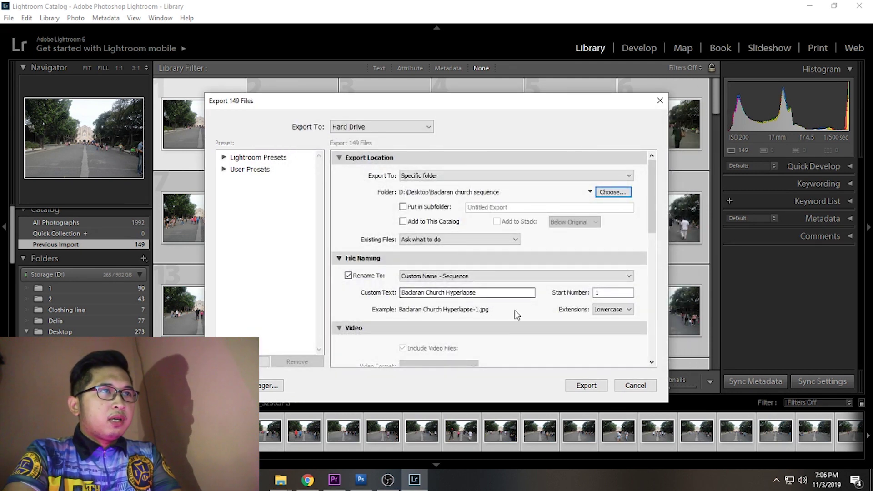
Step: Rename exports as Custom Name - Sequence using 'Baclaran Church Hyperlapse', then export the 149 photos
left_click(348, 276)
left_click(348, 276)
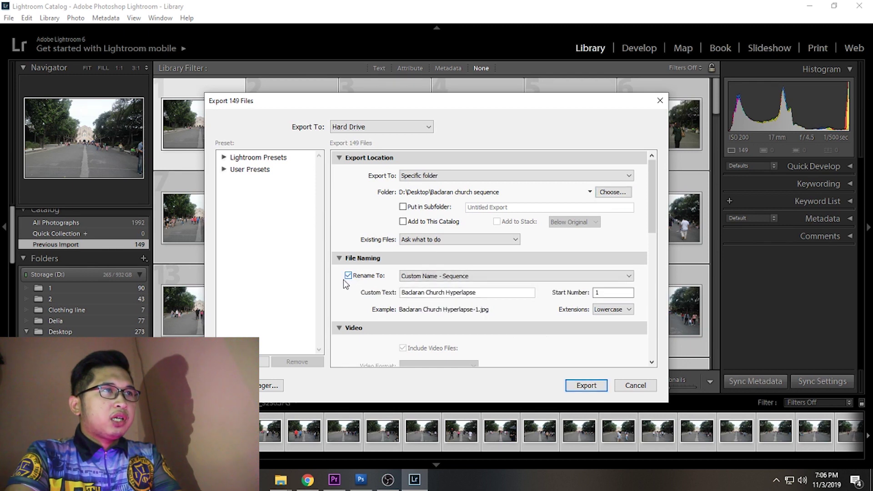
left_click(472, 278)
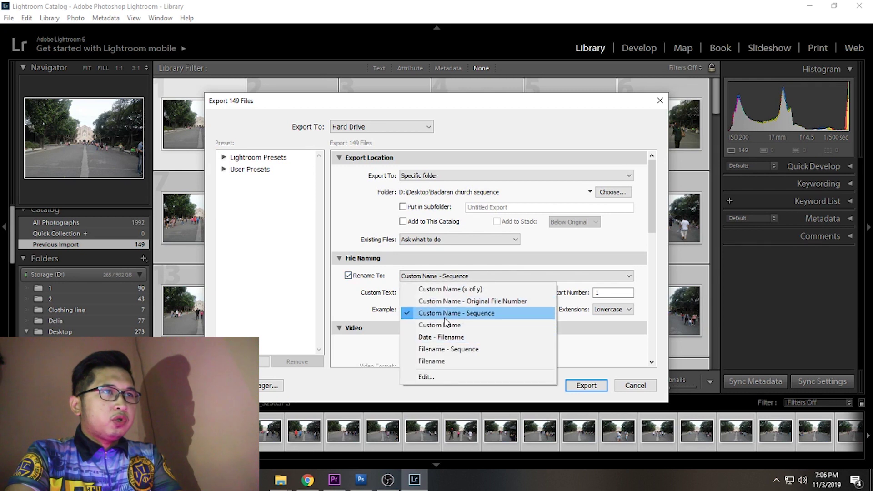
left_click(478, 314)
left_click(475, 292)
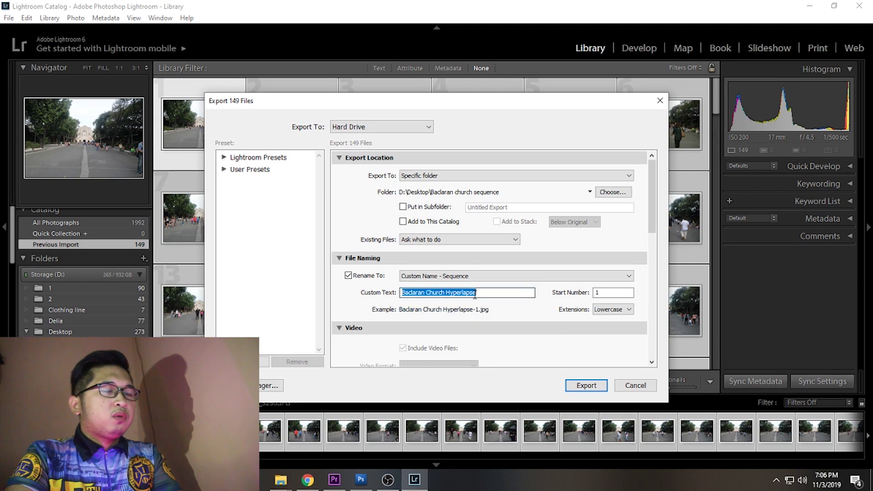
left_click(488, 293)
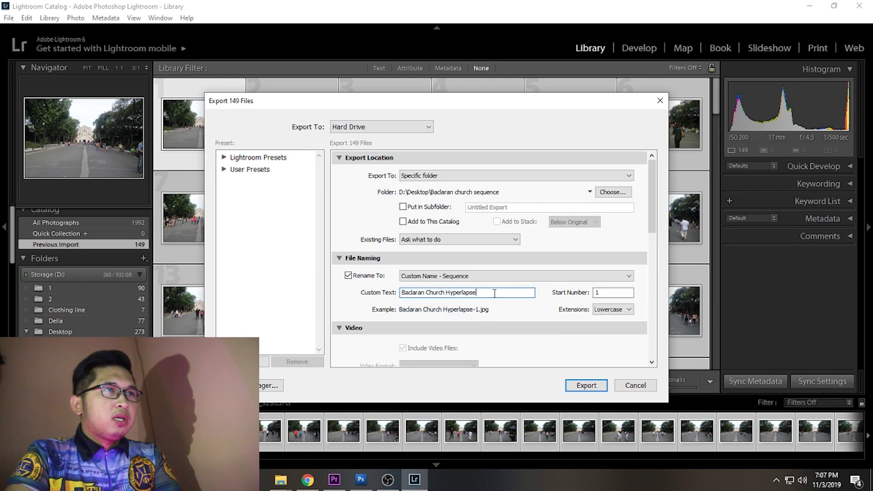
left_click_drag(494, 293, 402, 292)
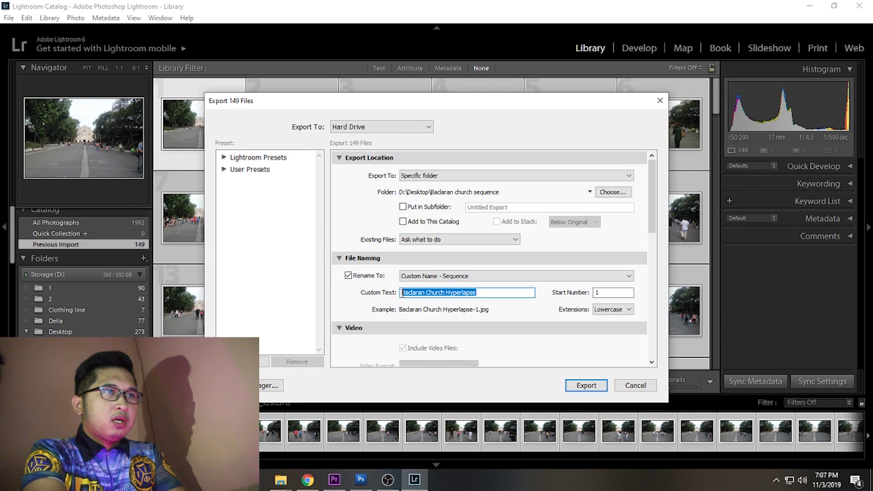
key("Right")
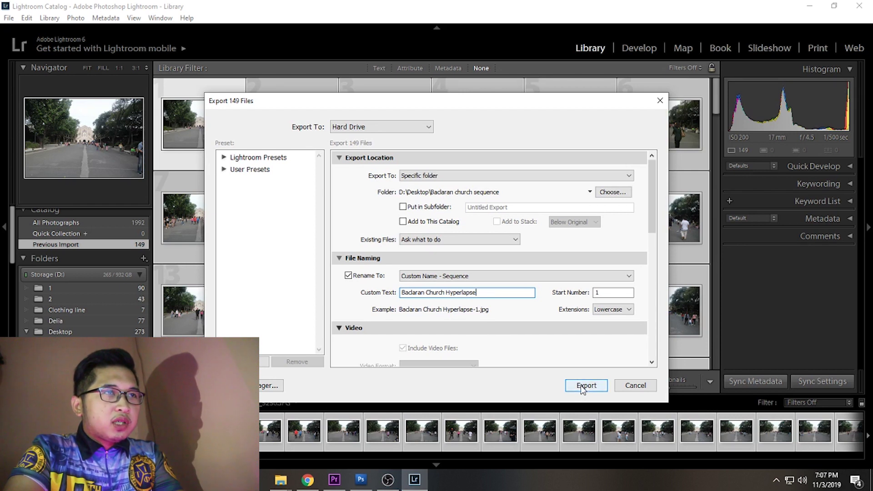
left_click(581, 387)
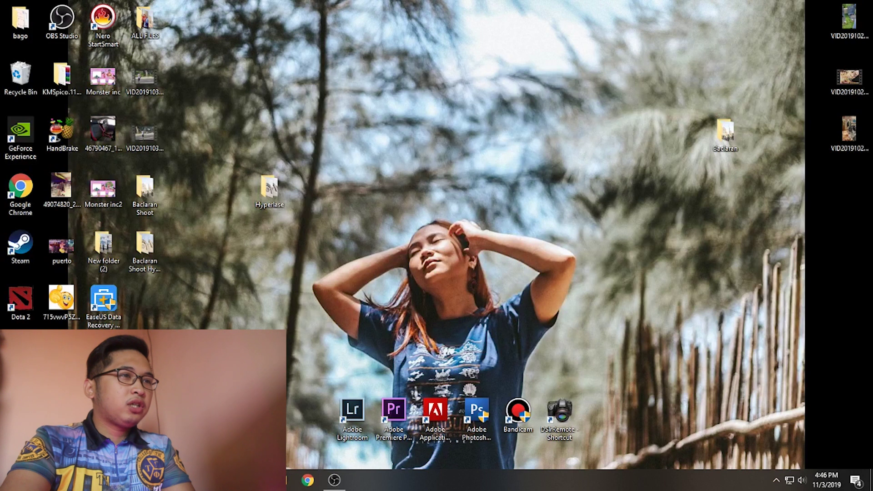
Step: Open the Windows Start menu once the export has finished
left_click(11, 480)
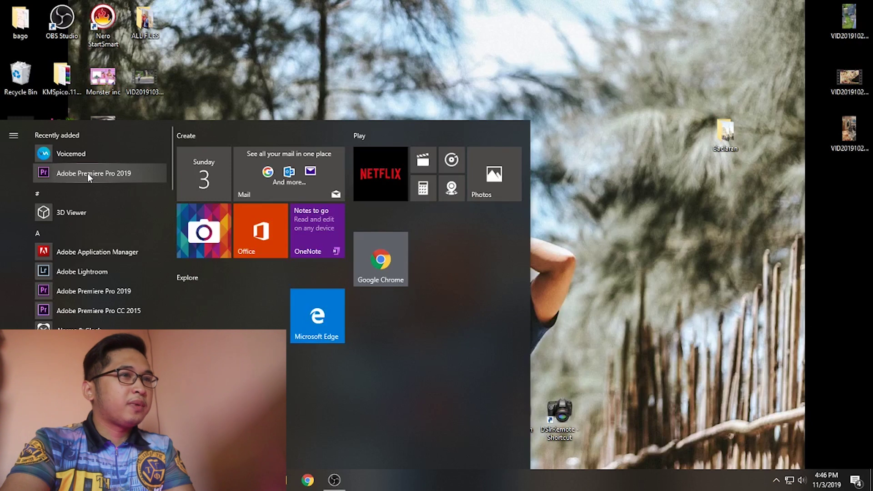
Step: Launch Adobe Premiere Pro 2019 from Recently added and close its Home screen
left_click(88, 175)
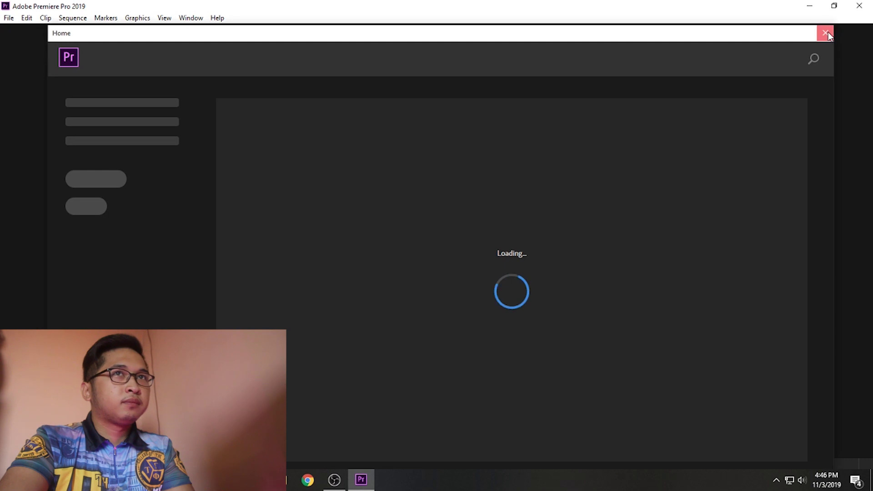
left_click(827, 33)
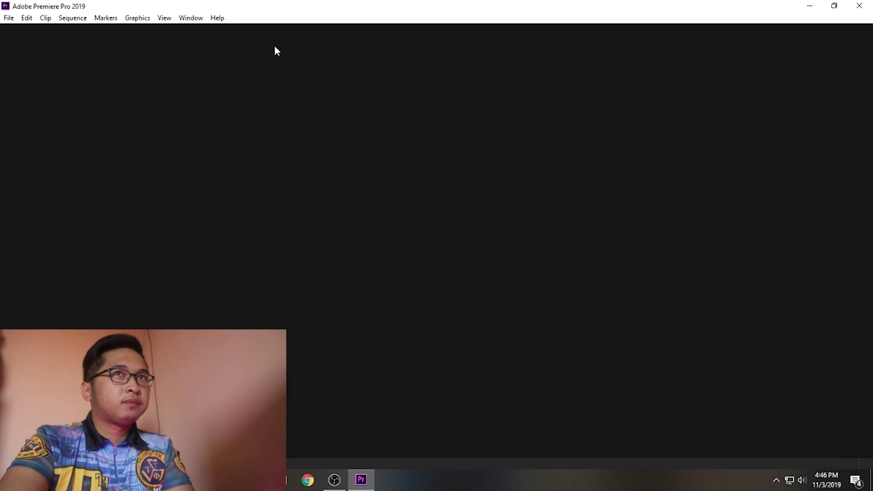
Step: Create the project 'Baclaran Church Hyperlapse' via File > New > Project, overwriting the existing file
left_click(9, 18)
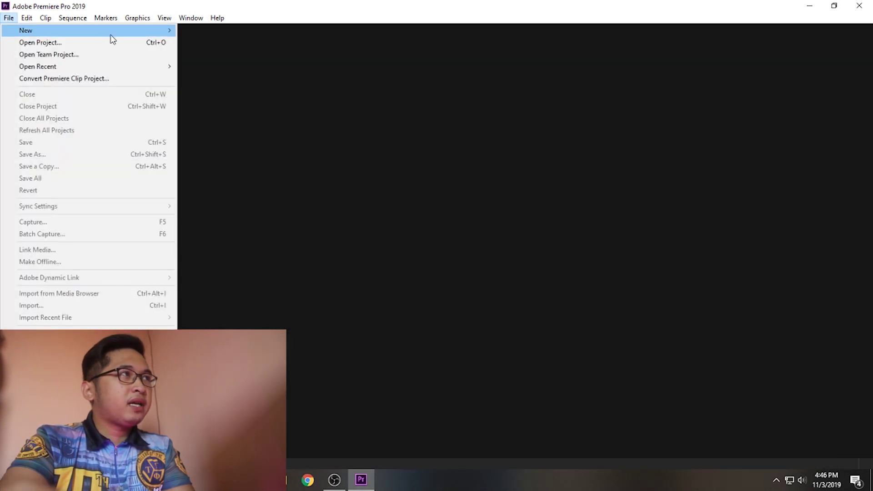
mouse_move(113, 39)
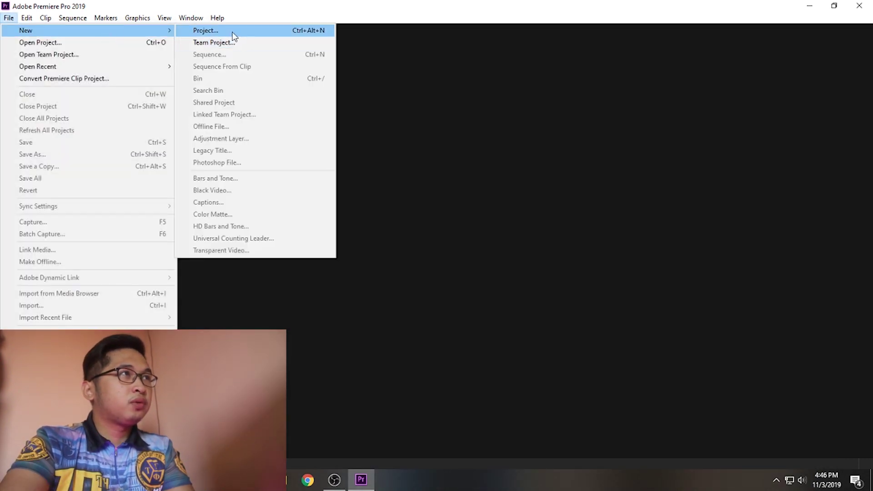
left_click(229, 31)
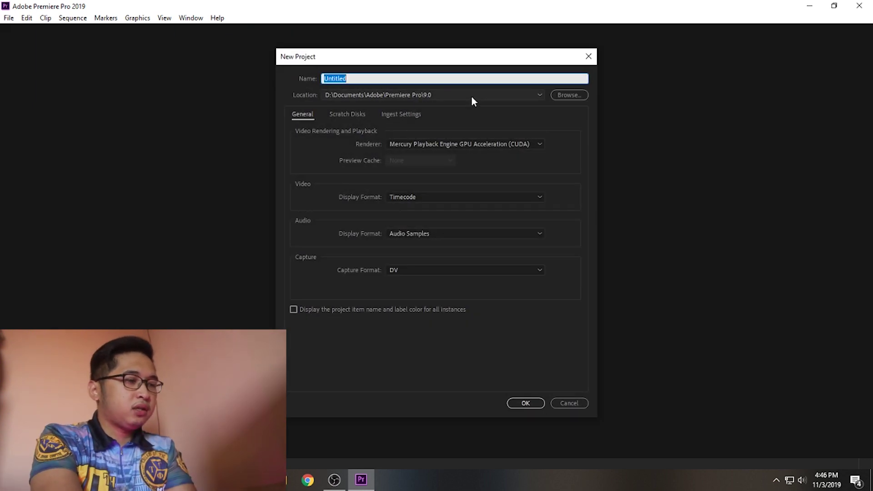
type("Baclaran")
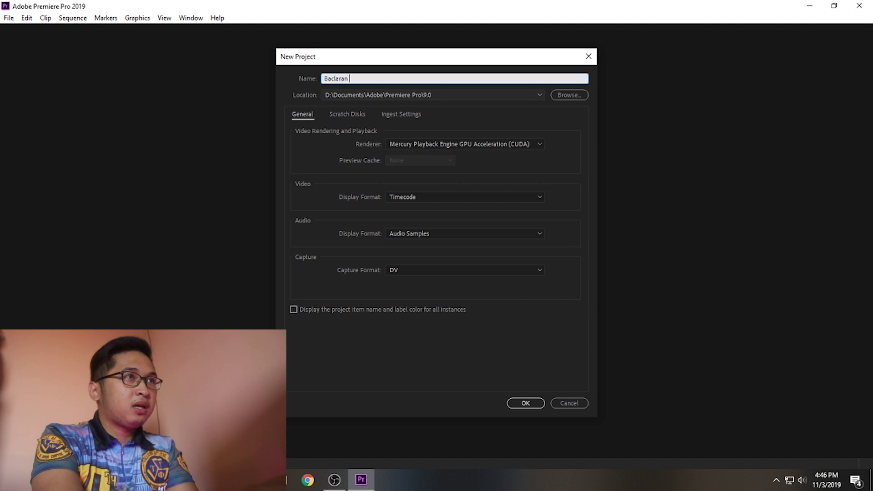
type(" Church Hyperlapse")
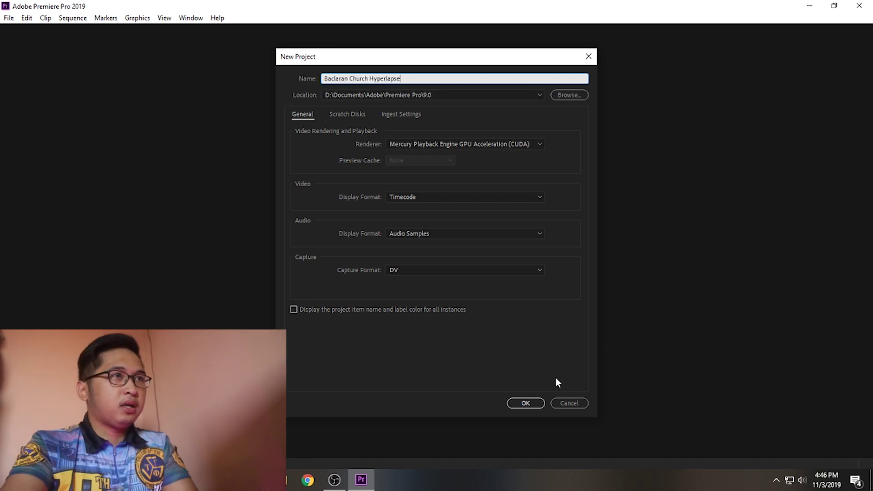
left_click(525, 403)
left_click(475, 251)
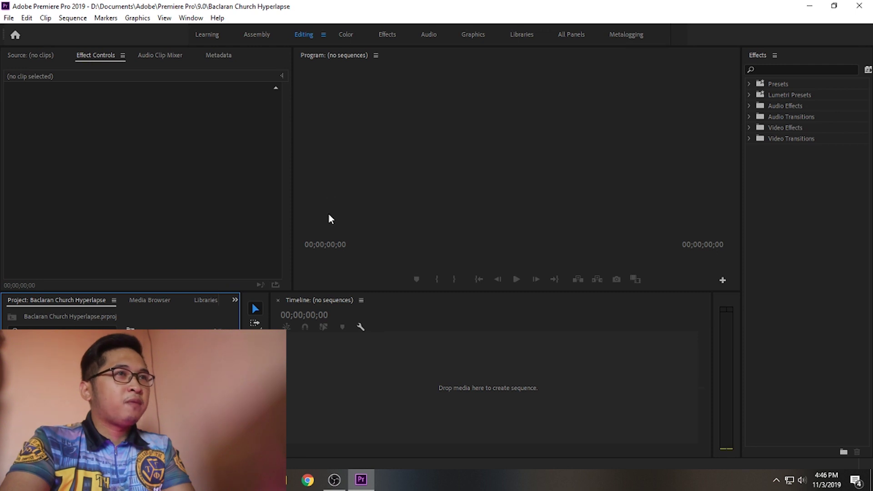
left_click(8, 18)
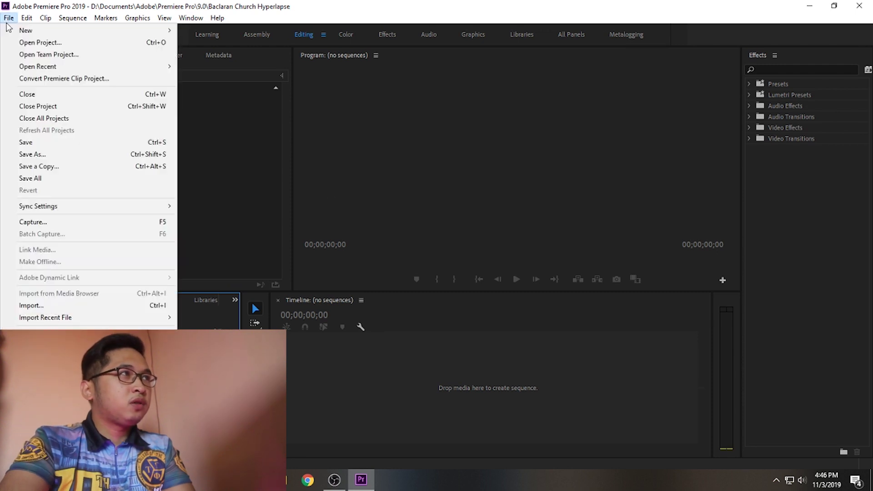
Step: Create Sequence 01 from the Custom 1920 x 1080 23.976 fps preset and show the Project panel
mouse_move(49, 36)
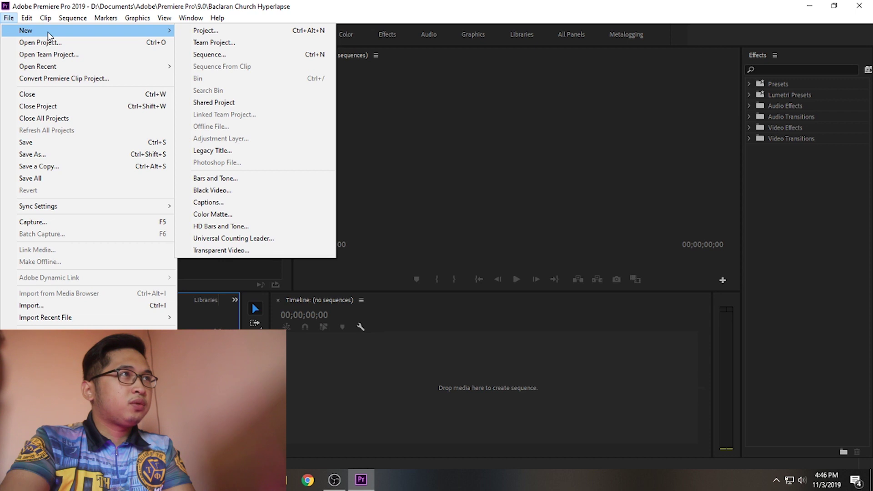
left_click(223, 55)
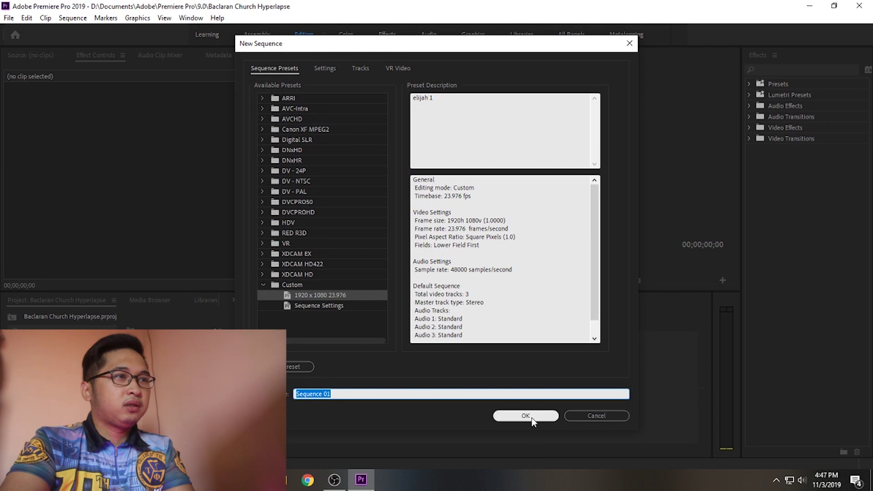
left_click(531, 418)
left_click(36, 302)
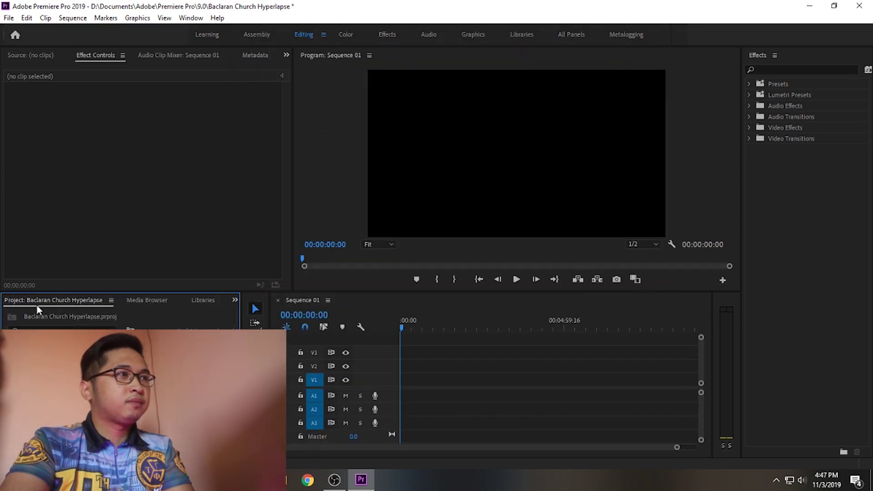
Step: Import Baclaran Church Hyperlapse-1 with Image Sequence ticked as a single clip
left_click(8, 18)
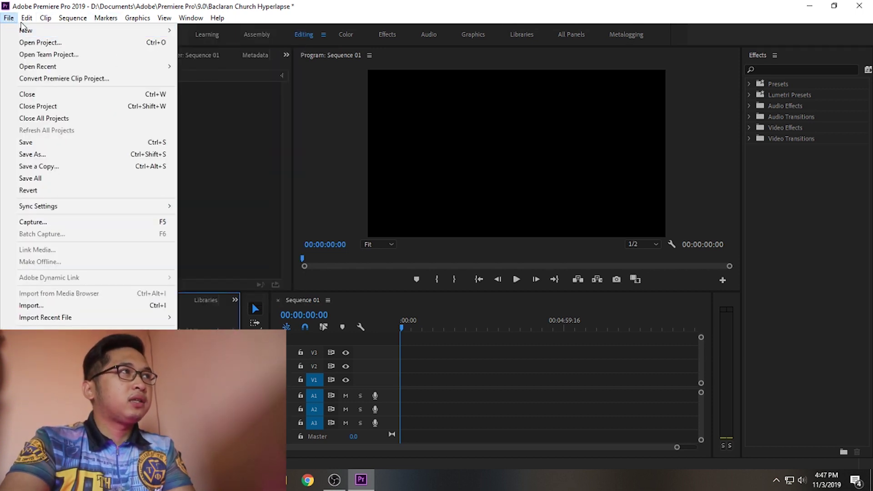
left_click(48, 305)
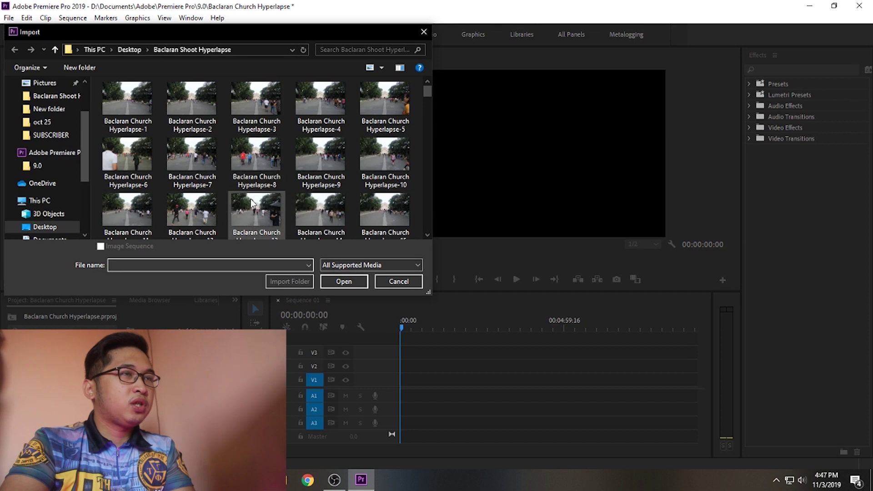
left_click(131, 109)
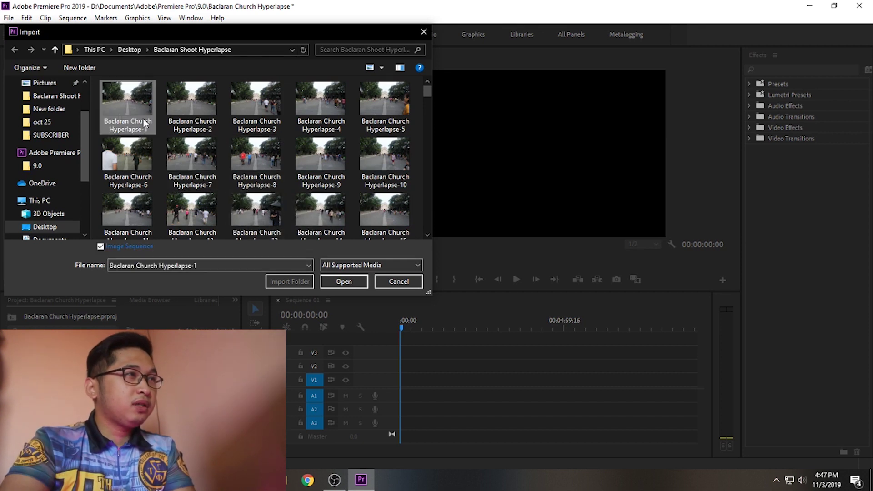
left_click(100, 247)
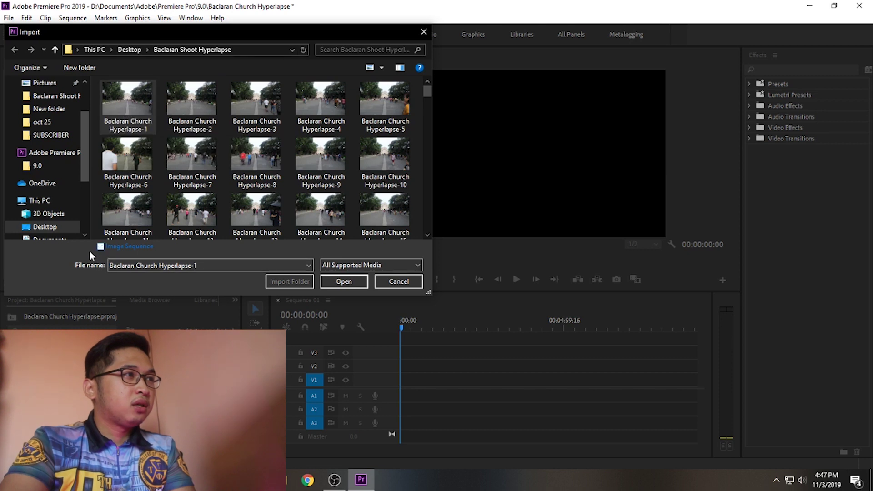
left_click(100, 247)
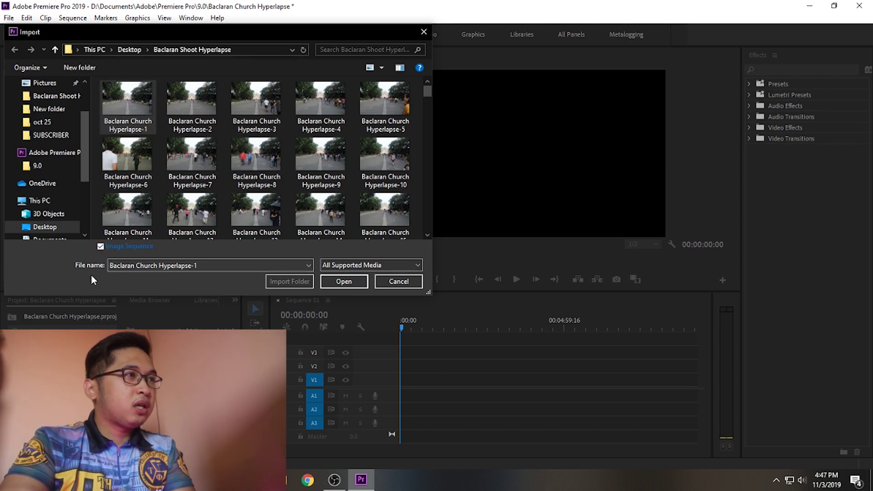
left_click(347, 283)
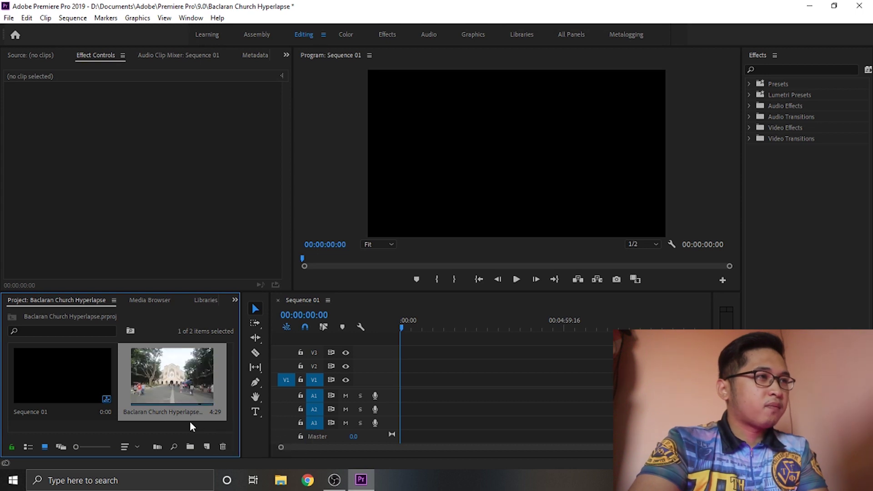
Step: Drag the church clip onto V1 and change the sequence settings to match it
double_click(169, 383)
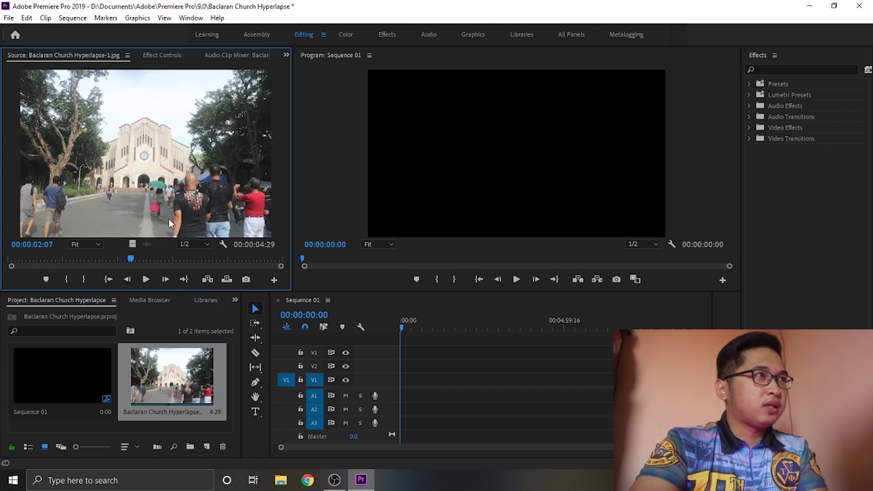
left_click_drag(175, 379, 390, 376)
left_click(448, 263)
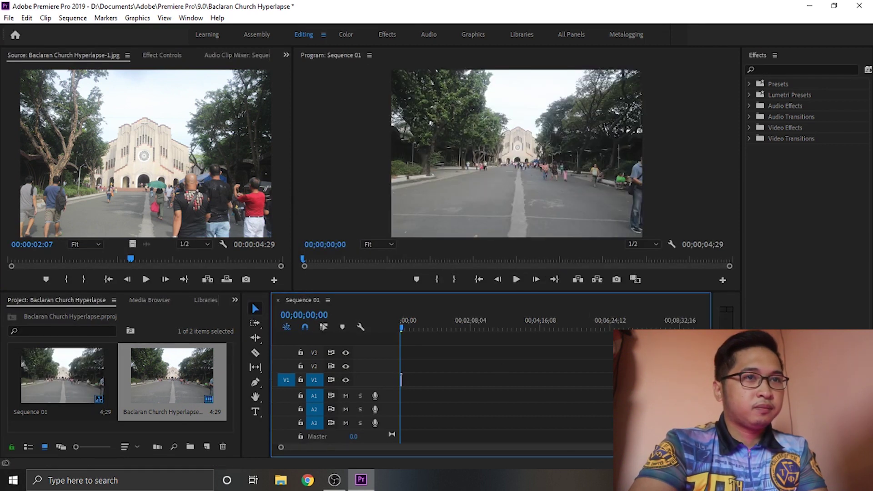
Step: Play Sequence 01 to preview the clip and return the playhead to the start
left_click_drag(705, 446, 523, 447)
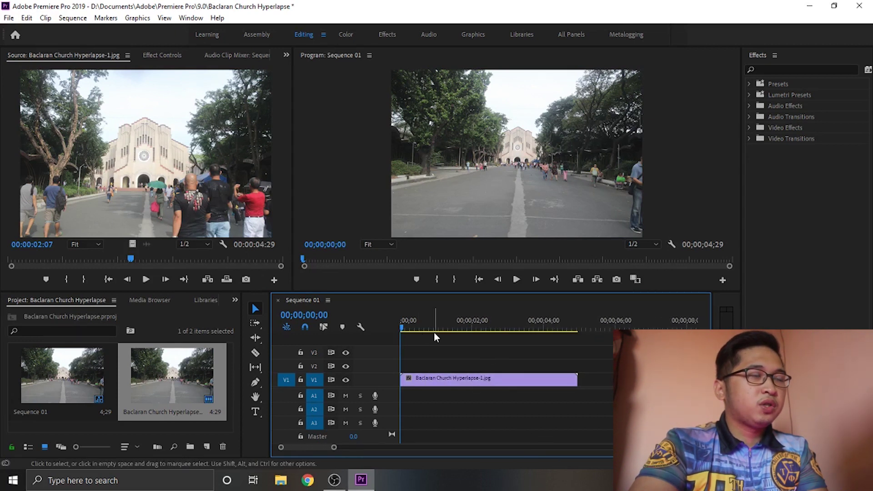
left_click(516, 280)
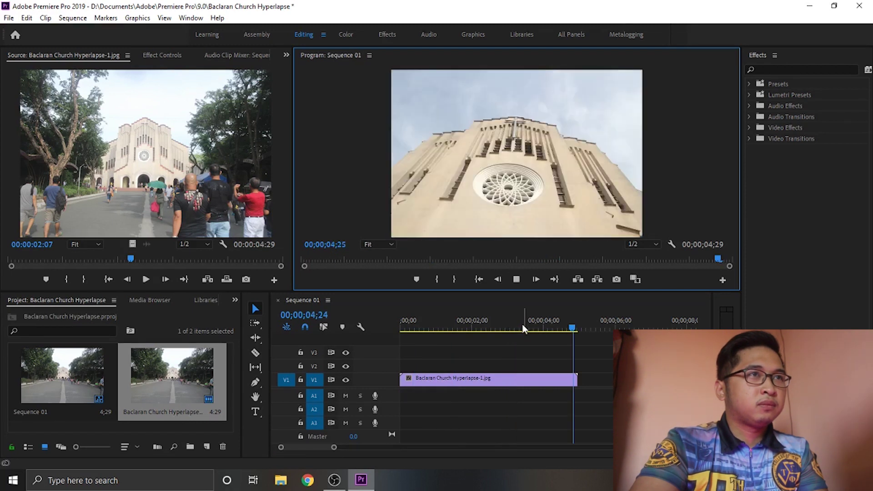
left_click(402, 325)
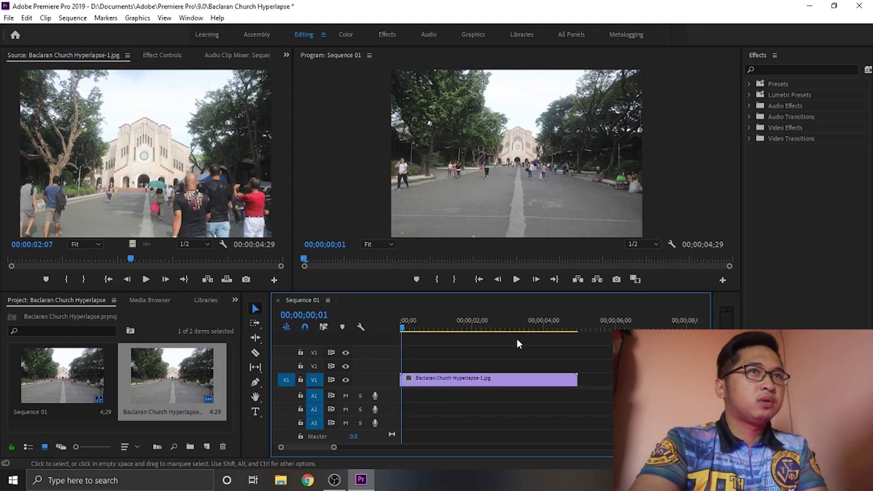
left_click(774, 71)
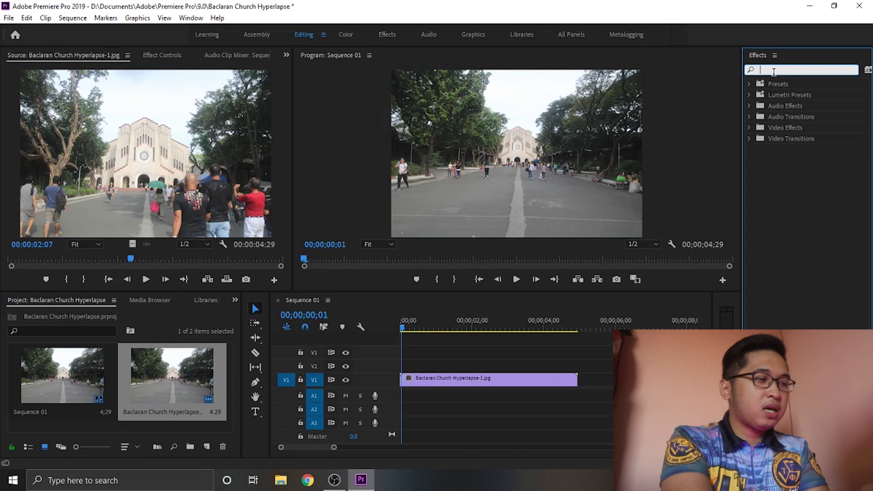
Step: Search 'war' in Effects and drop Warp Stabilizer onto the V1 church clip
type("war")
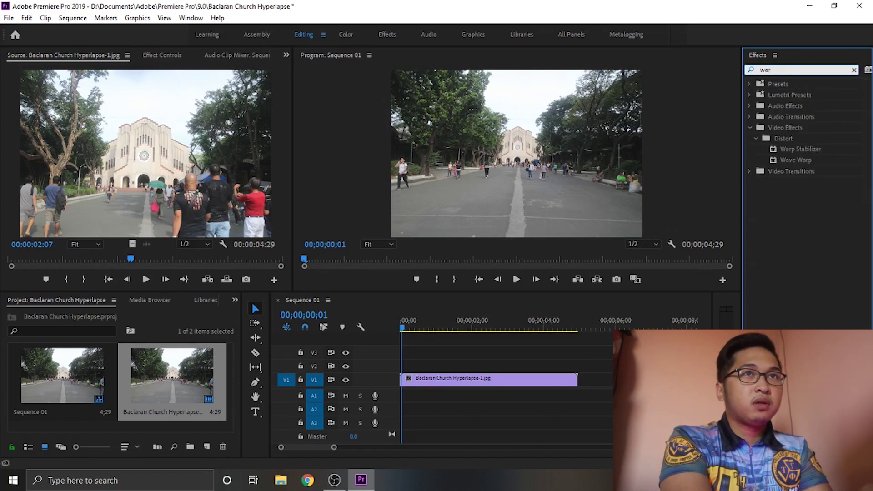
left_click(778, 150)
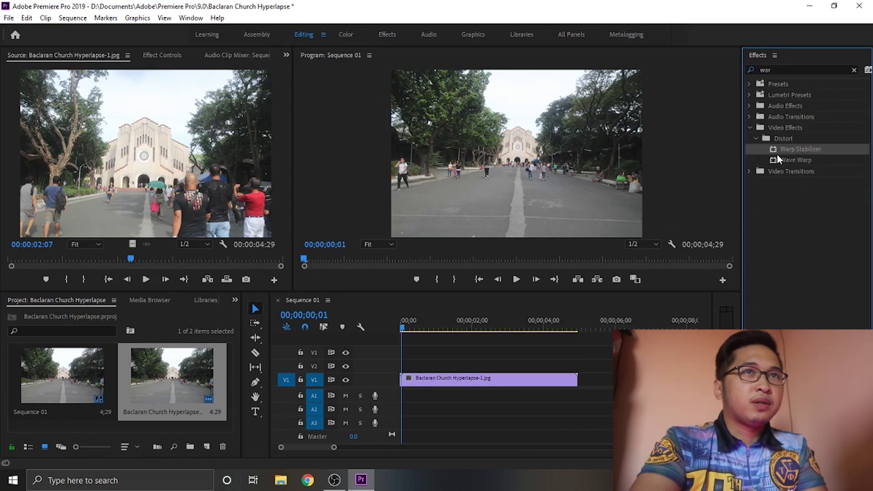
left_click_drag(785, 152, 458, 383)
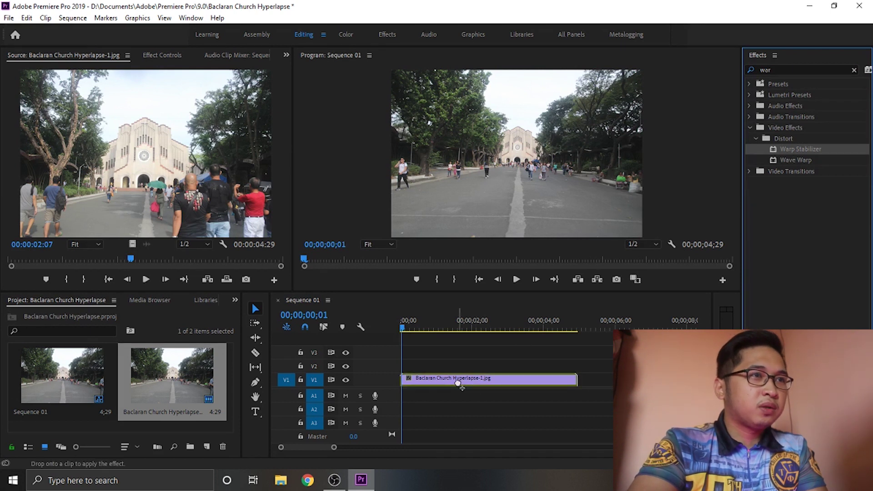
left_click_drag(458, 383, 458, 383)
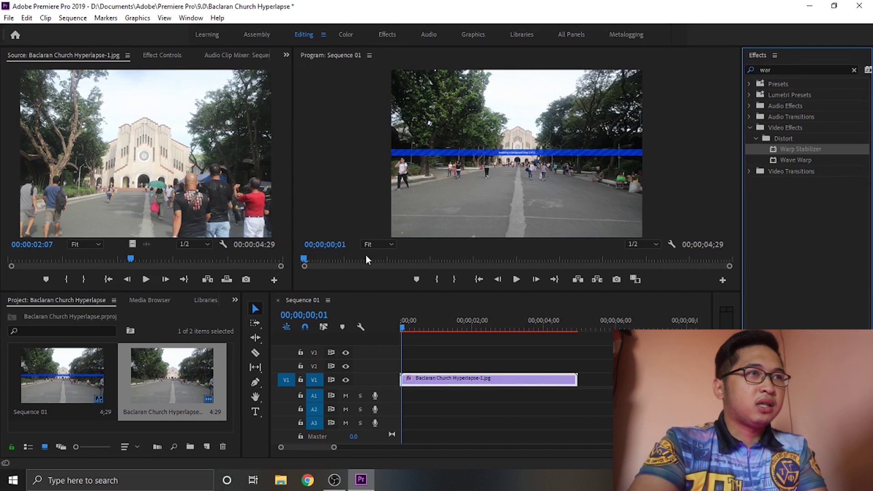
Step: Try the Program monitor zoom at 100% and 50%, then set it back to Fit
left_click(394, 249)
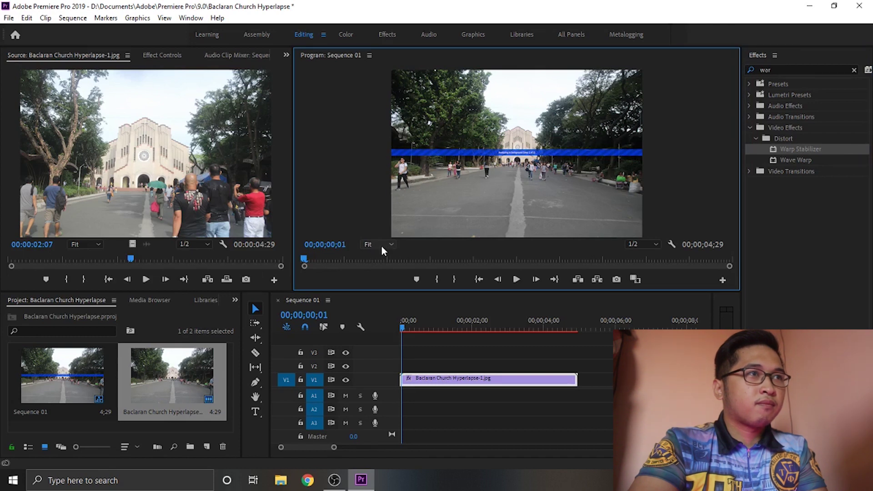
left_click(381, 245)
left_click(380, 317)
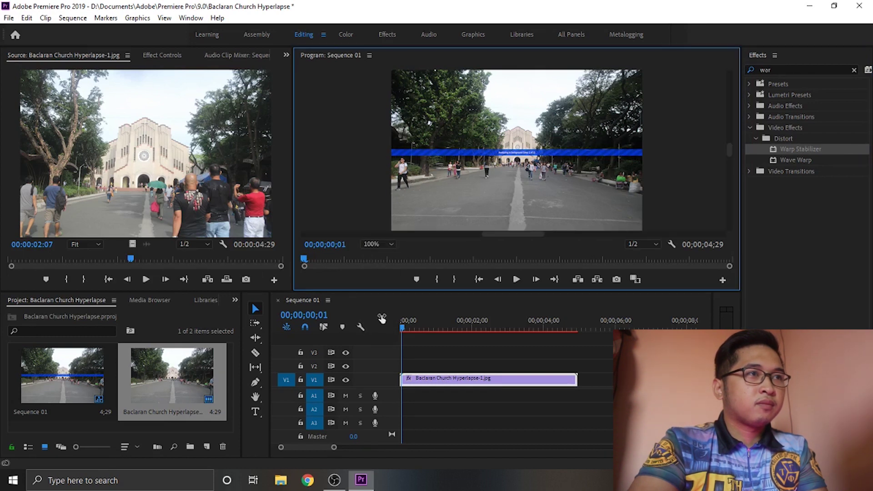
left_click(382, 245)
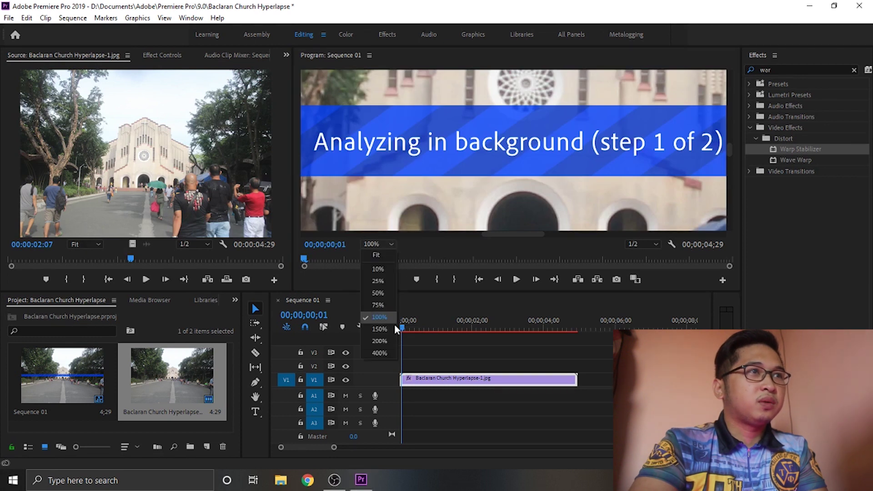
left_click(378, 293)
left_click(380, 244)
left_click(386, 268)
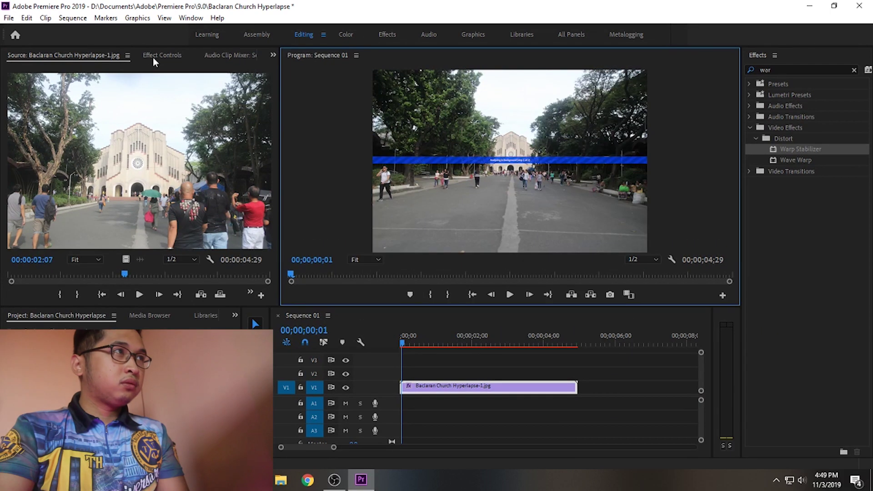
Step: In Effect Controls, give Warp Stabilizer 30% Smoothness and the Position, Scale, Rotation method
left_click(159, 54)
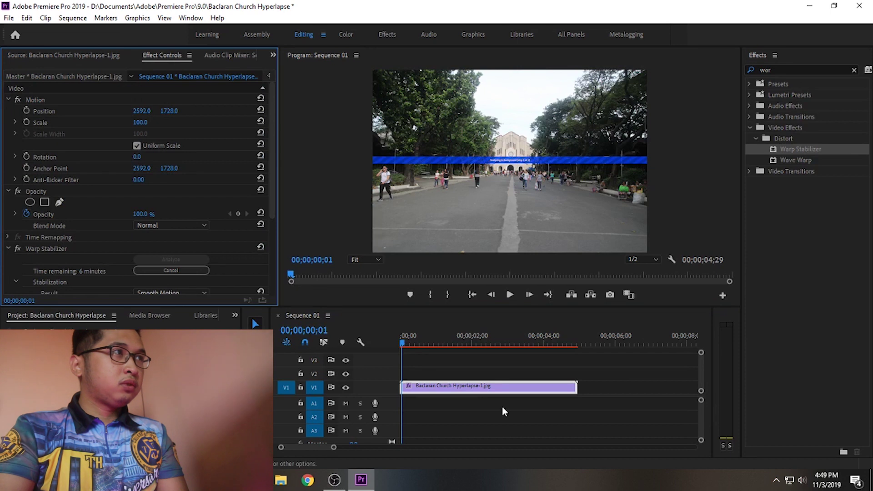
scroll(89, 231, "down", 2)
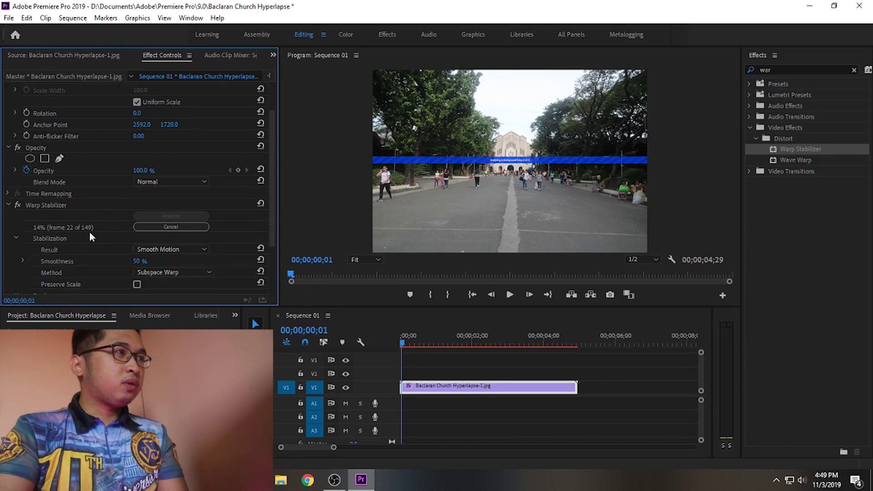
scroll(94, 239, "down", 2)
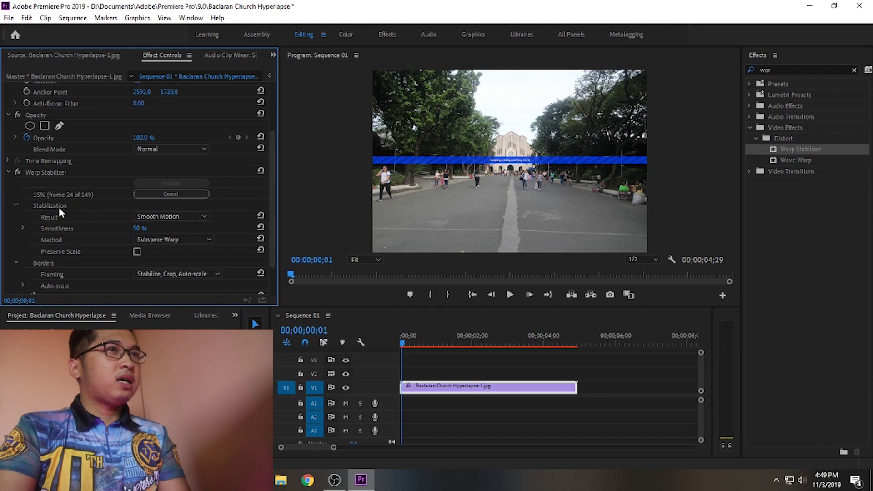
scroll(41, 195, "down", 2)
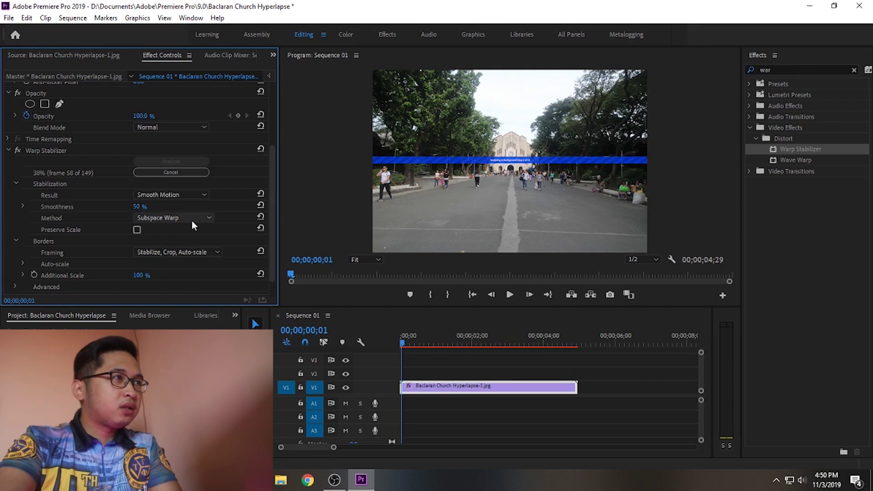
left_click(137, 206)
type("30")
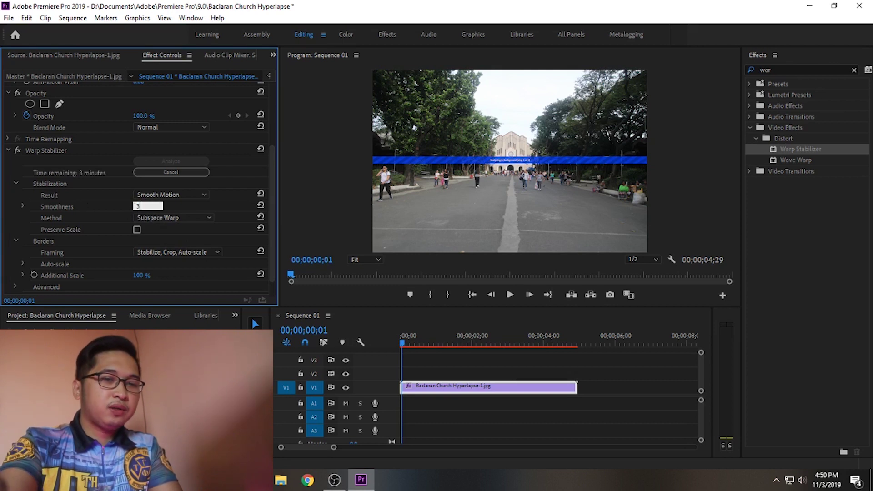
key("Return")
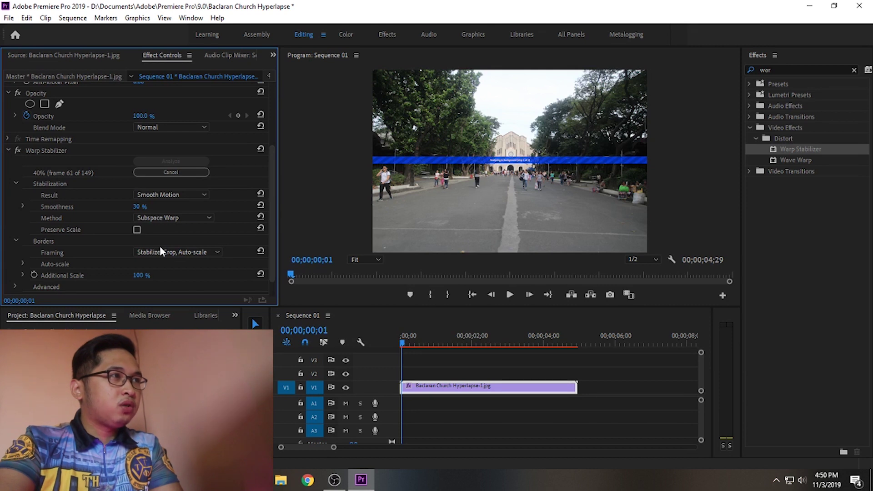
left_click(182, 217)
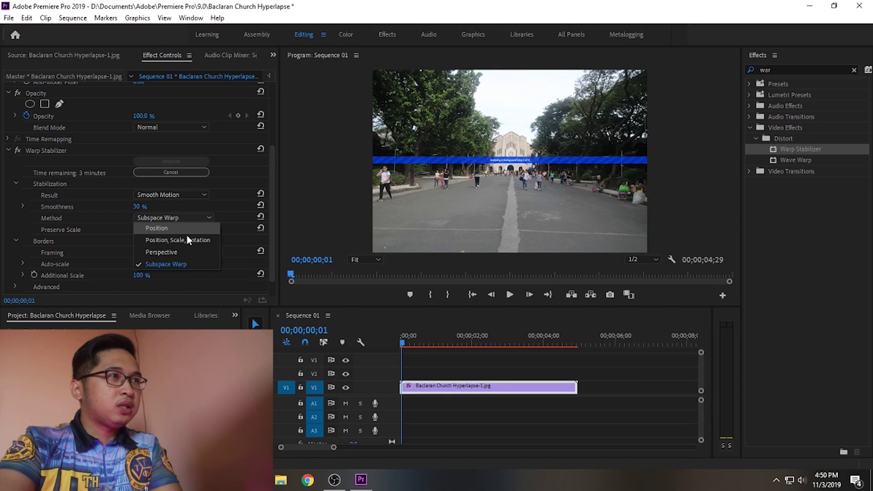
left_click(196, 241)
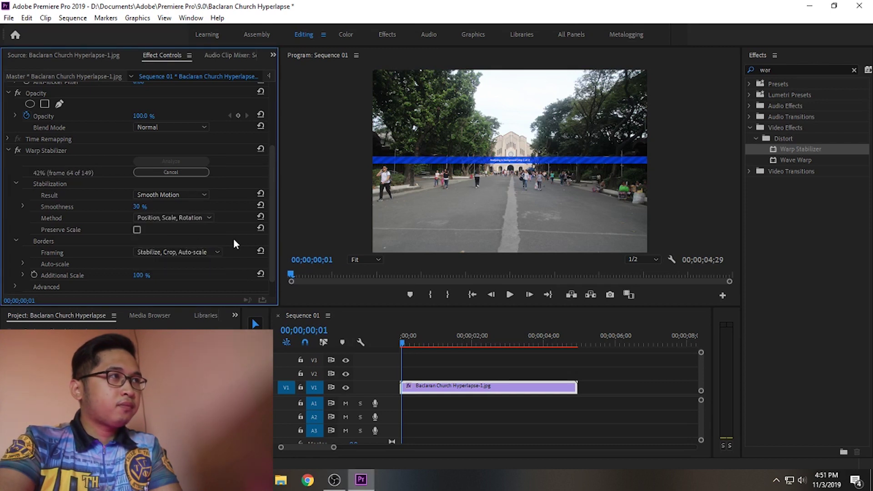
scroll(229, 225, "down", 1)
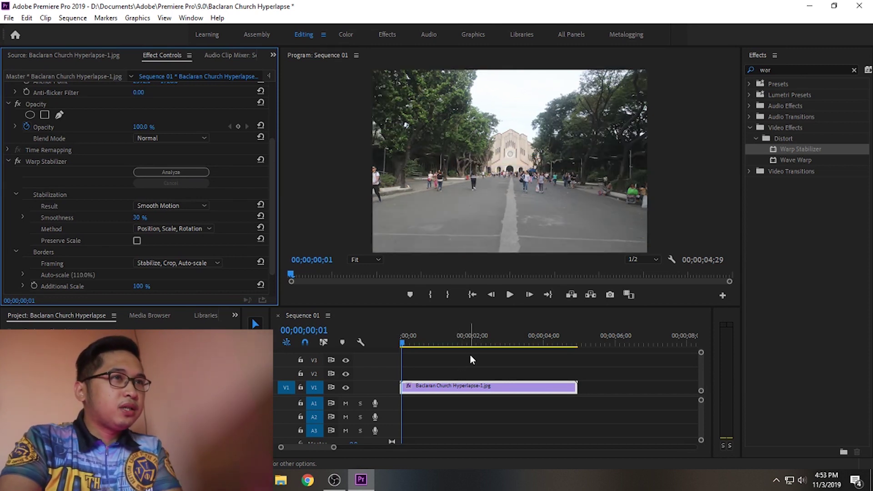
Step: Start playback of the stabilized church hyperlapse in the Program monitor
left_click(509, 296)
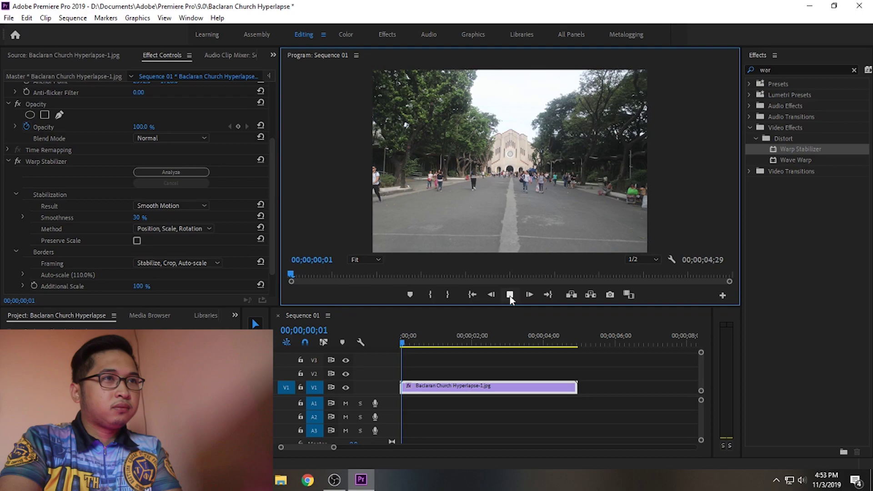